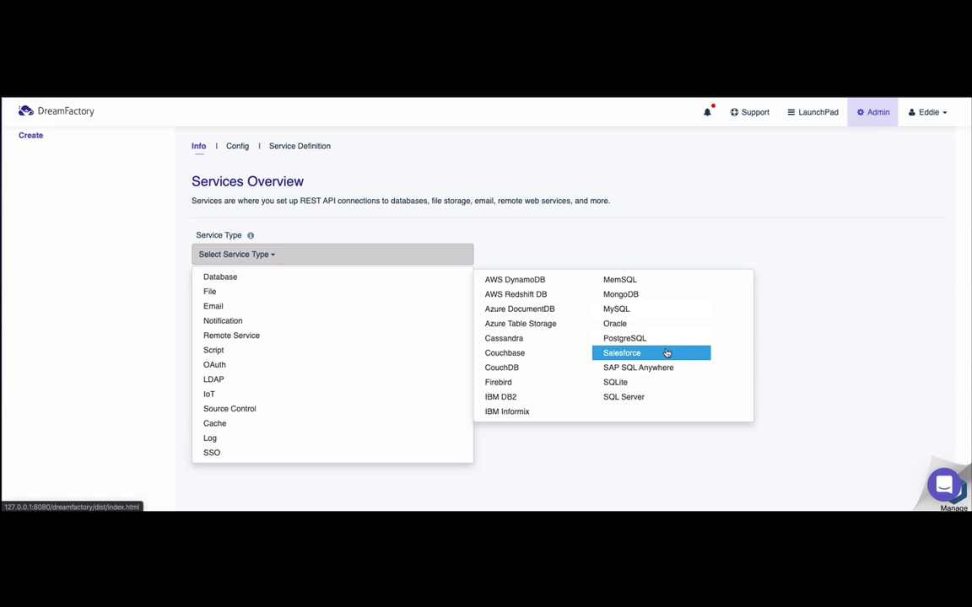
Choose Salesforce as the new service's type on the Info tab
{"action": "left_click", "coordinate": [666, 354]}
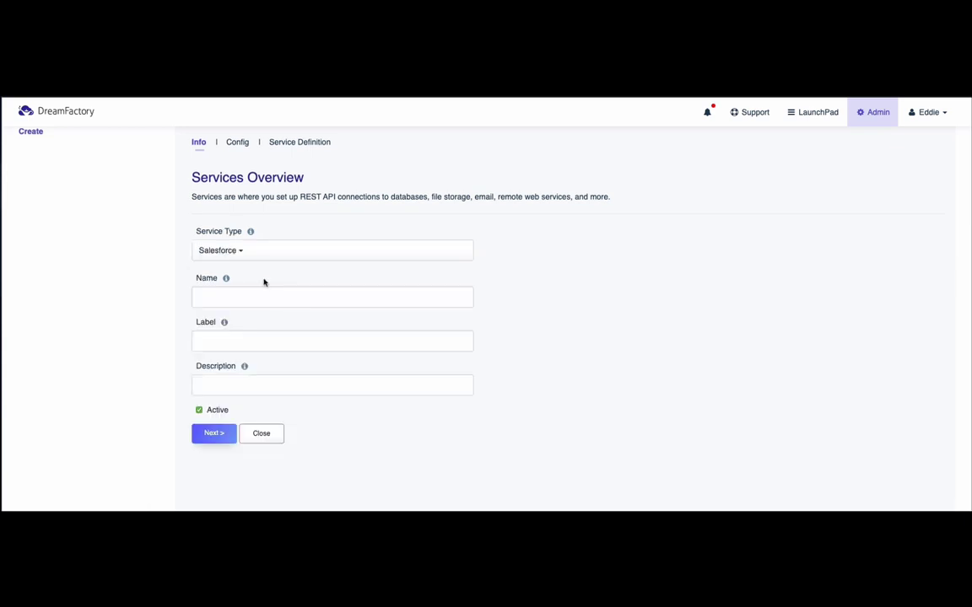
{"action": "left_click", "coordinate": [241, 298]}
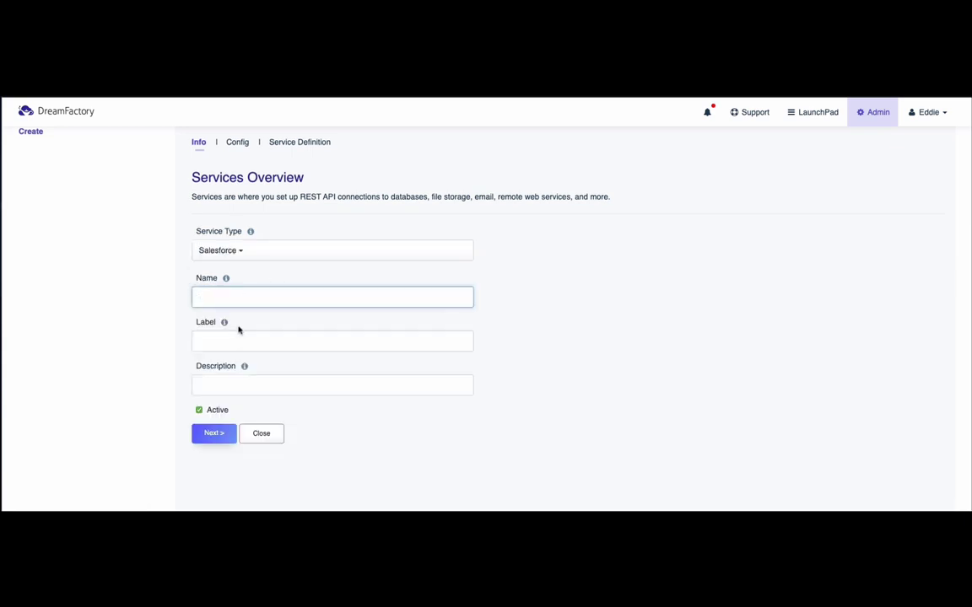
{"action": "left_click", "coordinate": [237, 336]}
{"action": "left_click", "coordinate": [232, 384]}
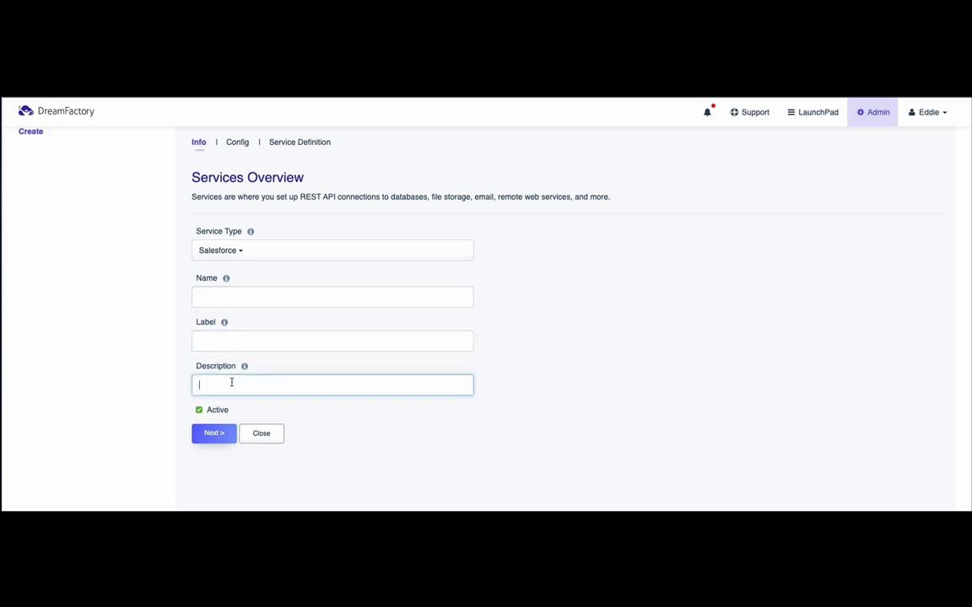
{"action": "left_click", "coordinate": [370, 300]}
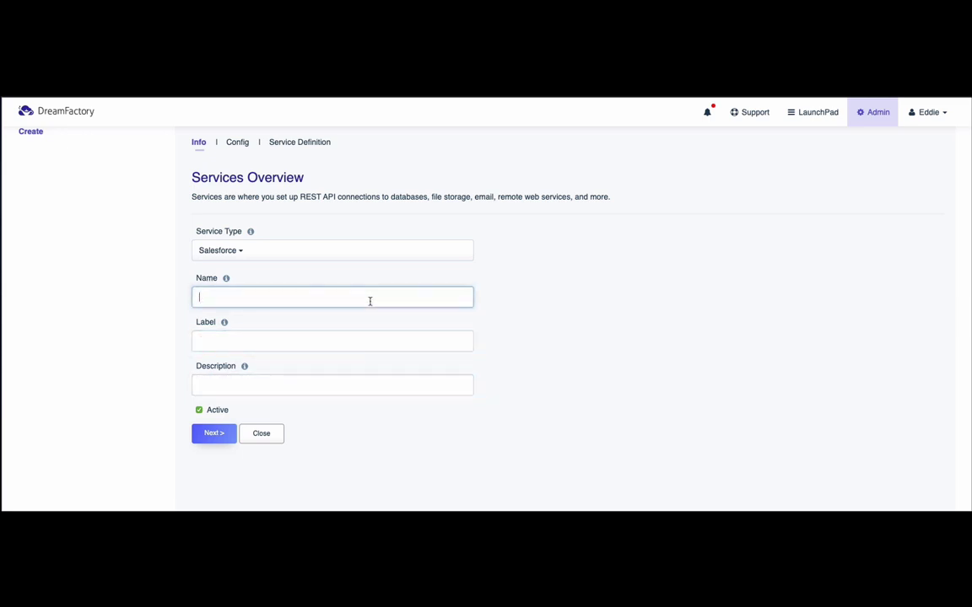
Enter name 'salesforcetest', label 'Salesforce Test' and description 'salesforce Test'
{"action": "type", "text": "salesforcetest"}
{"action": "key", "text": "Tab"}
{"action": "type", "text": "Sales"}
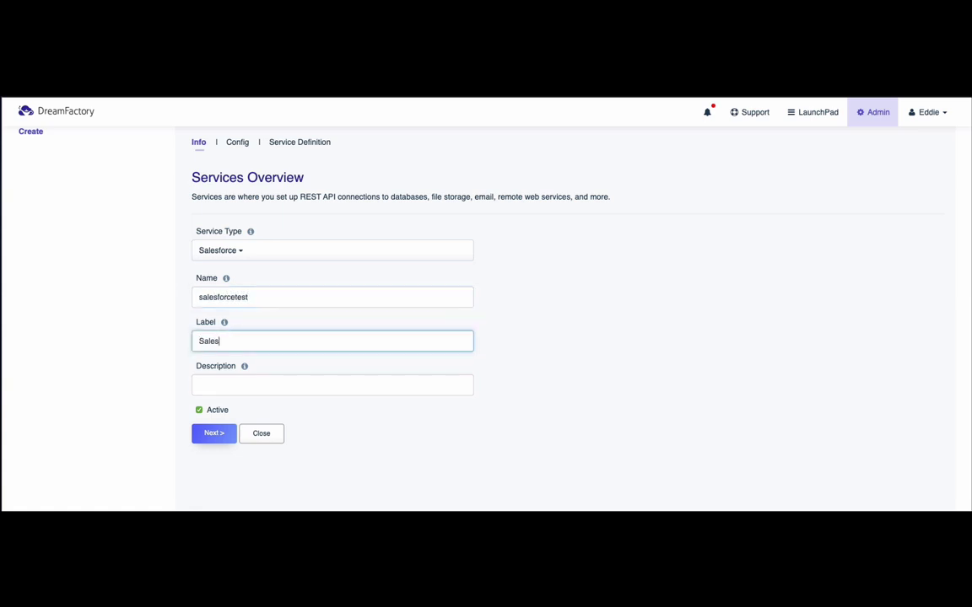
{"action": "type", "text": "force Test"}
{"action": "key", "text": "Tab"}
{"action": "type", "text": "salesforce "}
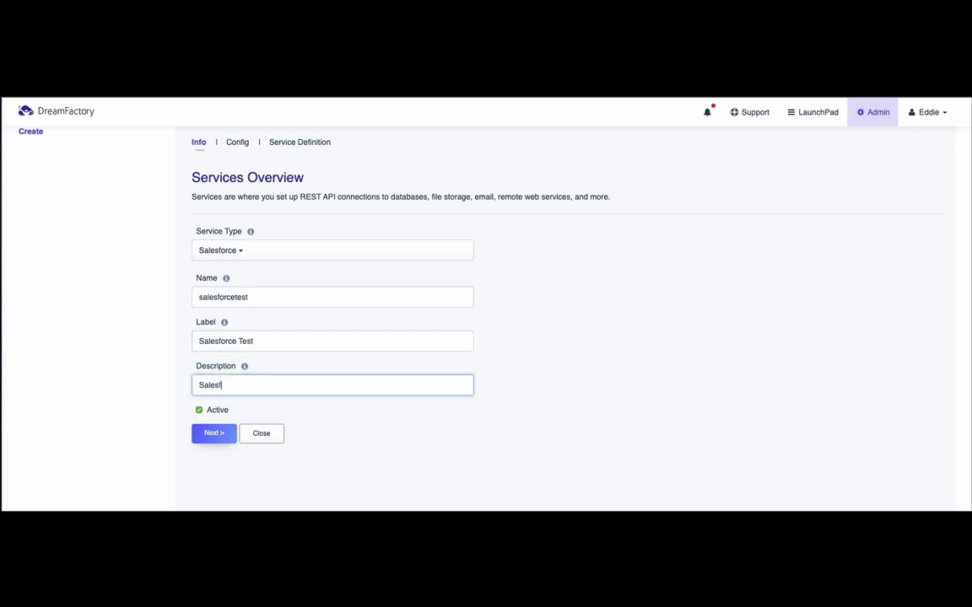
{"action": "type", "text": "Test"}
{"action": "left_click", "coordinate": [226, 279]}
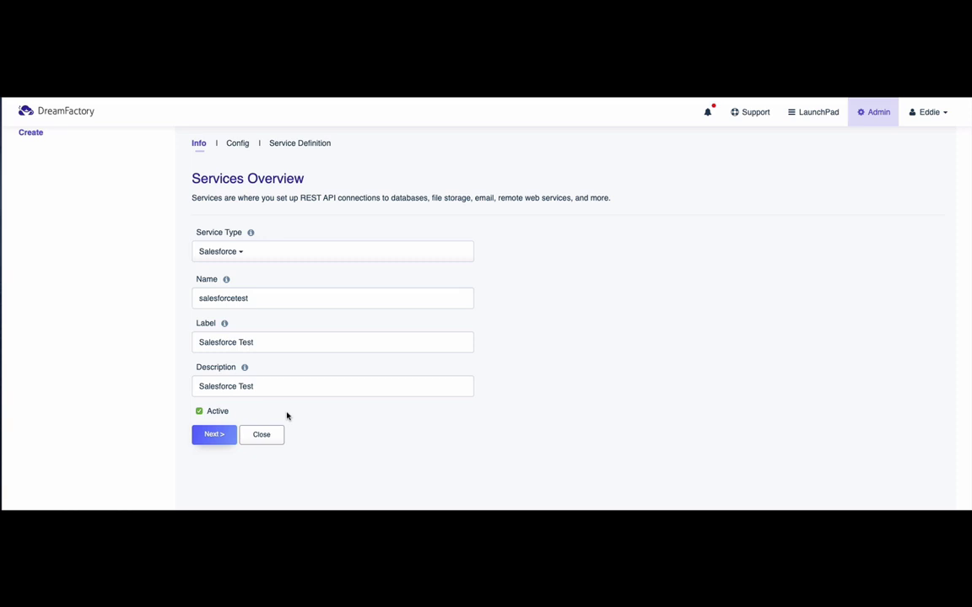
Bring up the Config tab's Username, Password, Security Token and Organization WSDL fields
{"action": "left_click", "coordinate": [239, 145]}
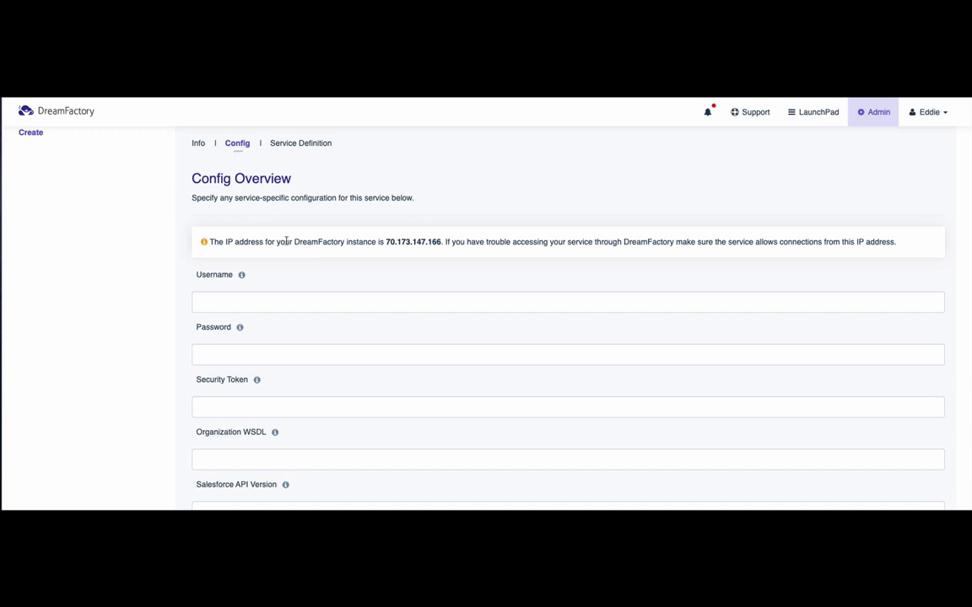
{"action": "scroll", "coordinate": [286, 241], "scroll_direction": "down", "scroll_amount": 2}
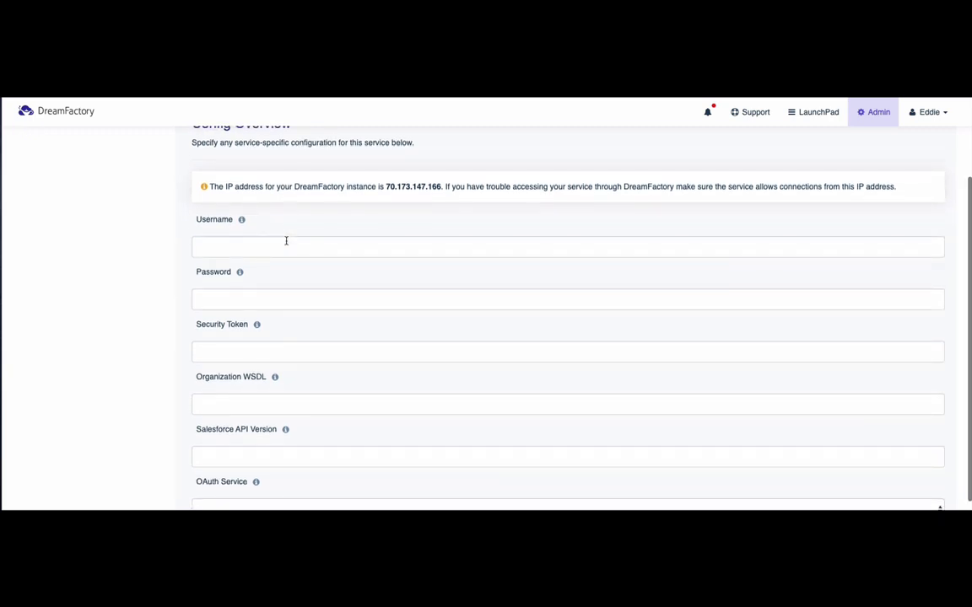
{"action": "scroll", "coordinate": [286, 241], "scroll_direction": "down", "scroll_amount": 1}
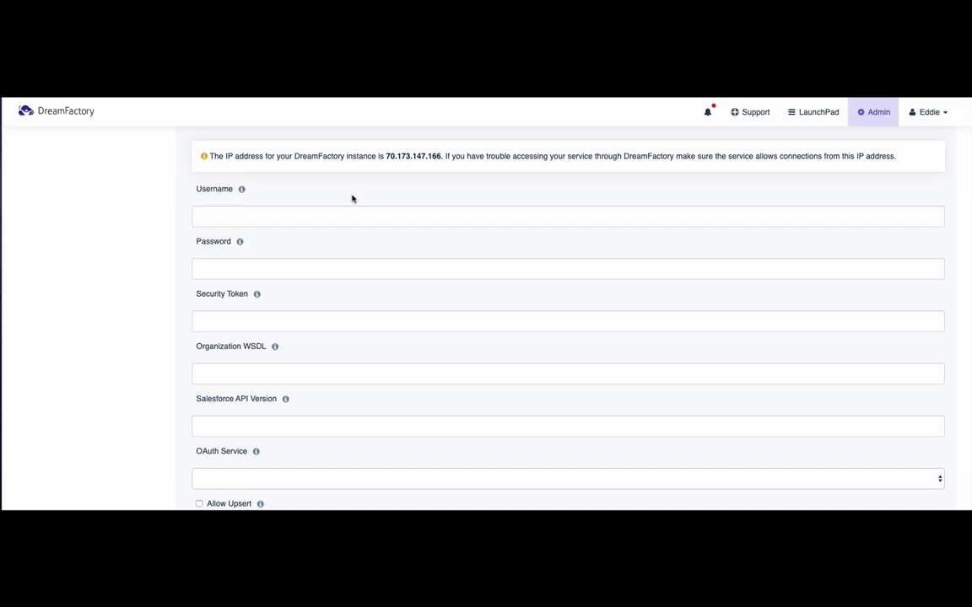
{"action": "left_click", "coordinate": [326, 212]}
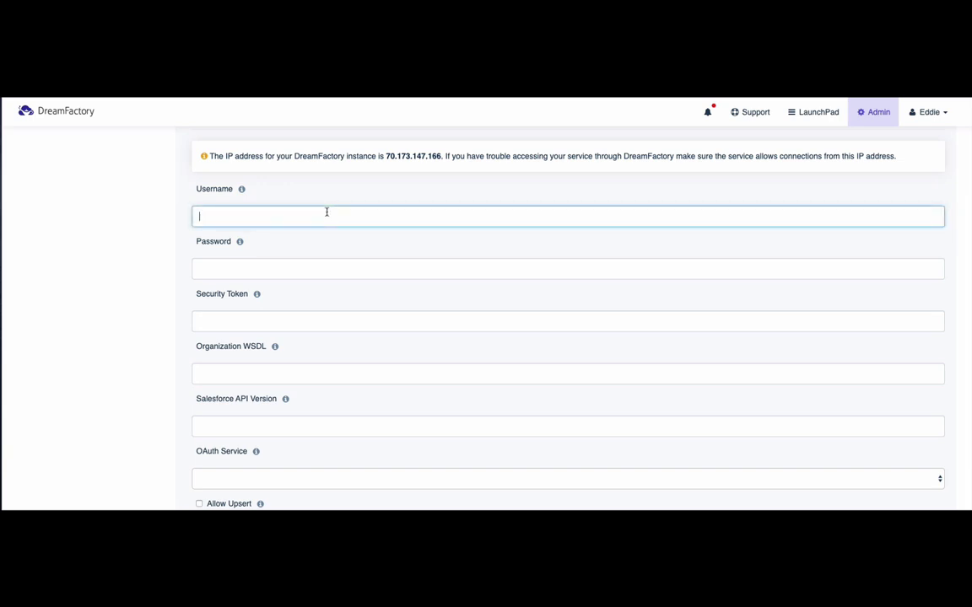
{"action": "left_click", "coordinate": [310, 267]}
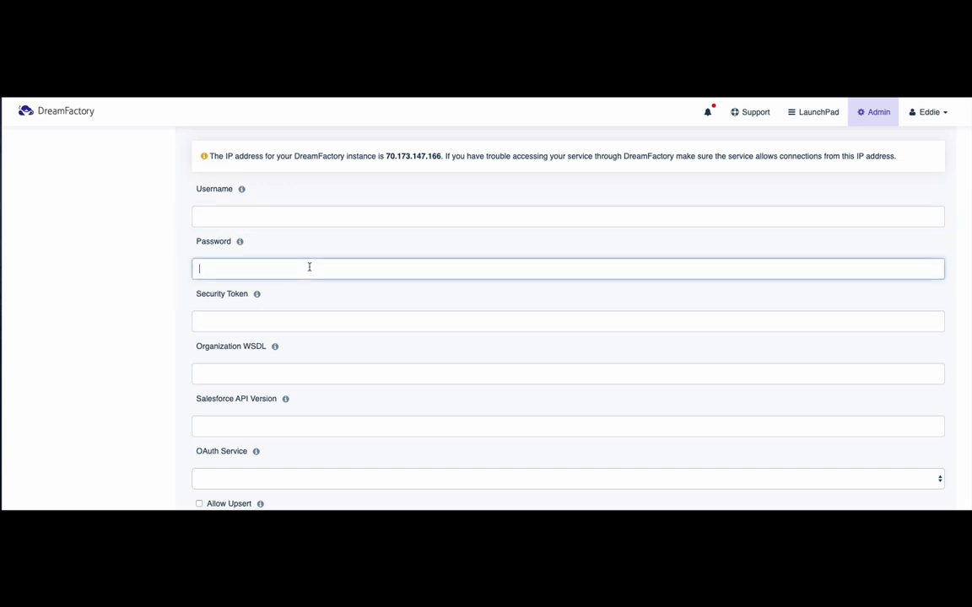
{"action": "left_click", "coordinate": [302, 322]}
{"action": "left_click", "coordinate": [315, 367]}
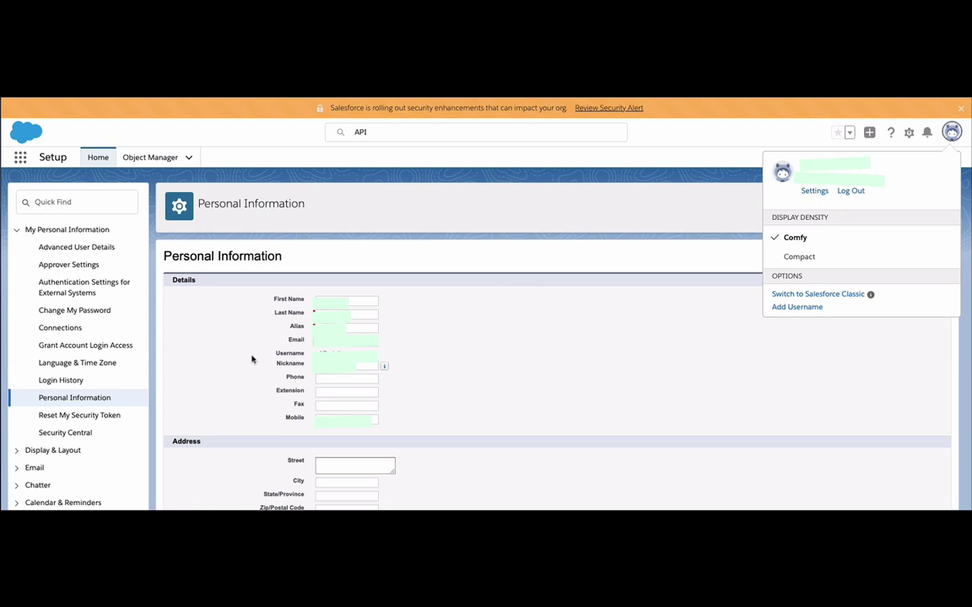
Dismiss the profile menu and open the API page through the Setup search
{"action": "left_click", "coordinate": [131, 416]}
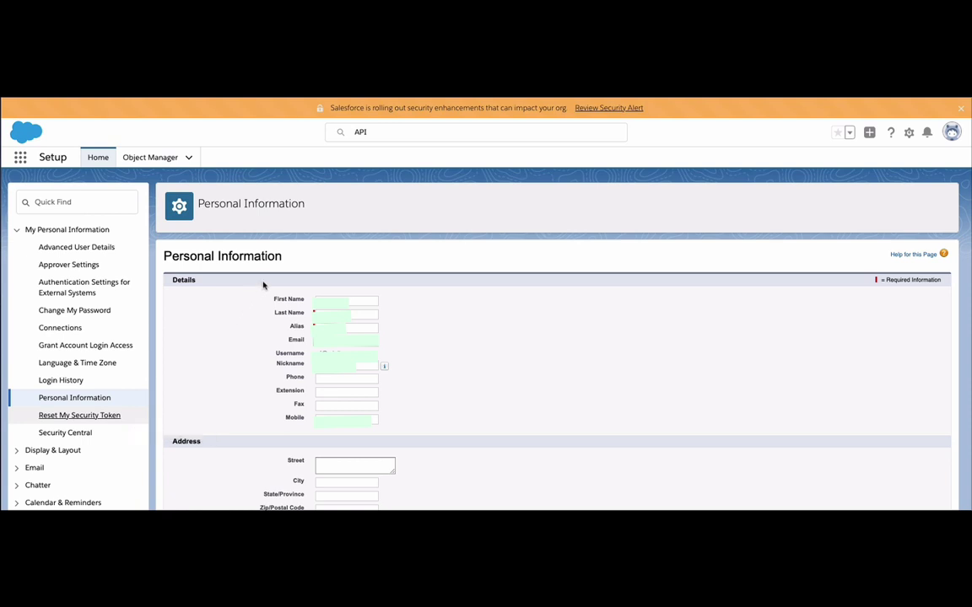
{"action": "left_click", "coordinate": [406, 135]}
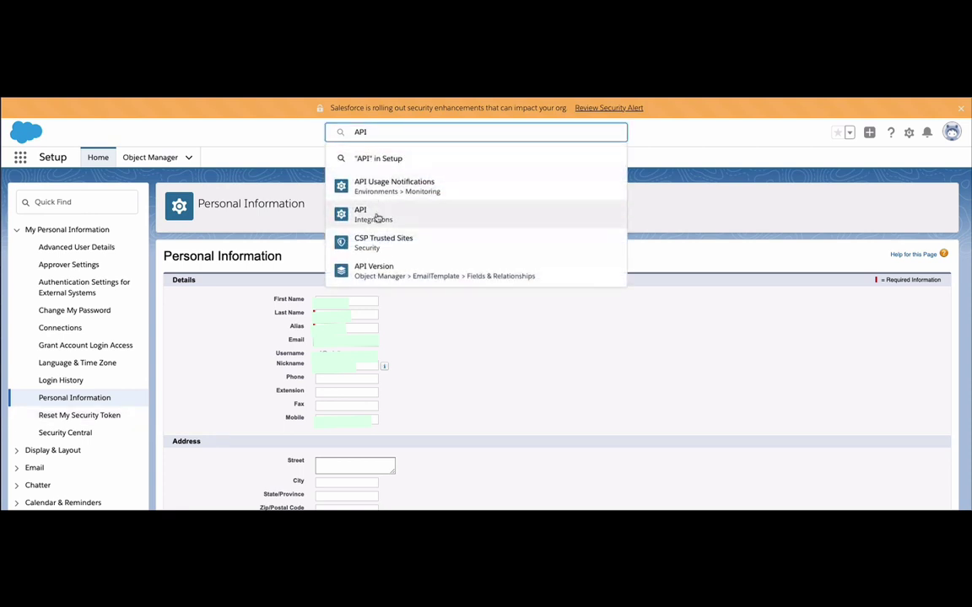
{"action": "left_click", "coordinate": [377, 218]}
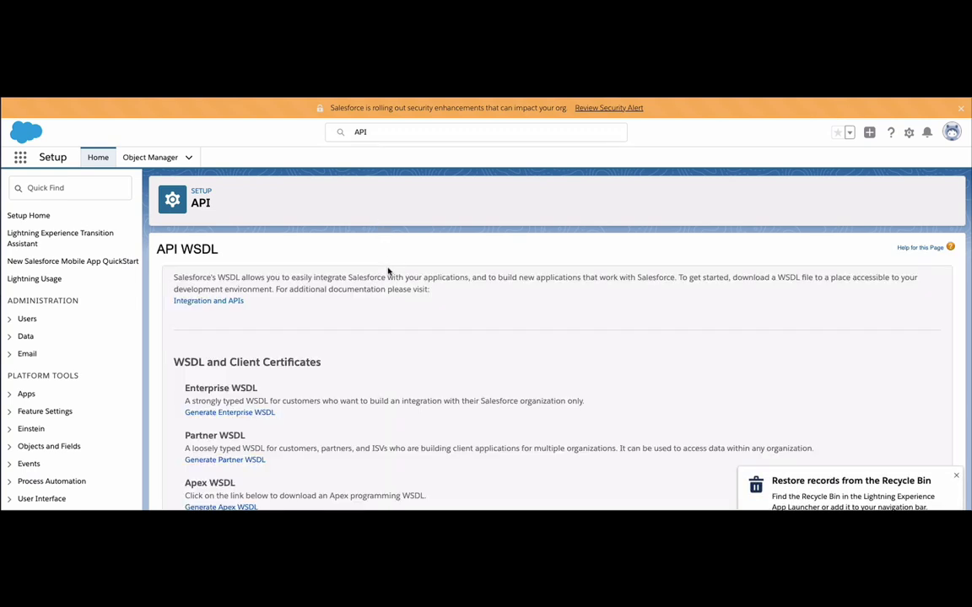
Generate the Enterprise WSDL and copy its entire XML to the clipboard
{"action": "scroll", "coordinate": [388, 271], "scroll_direction": "down", "scroll_amount": 2}
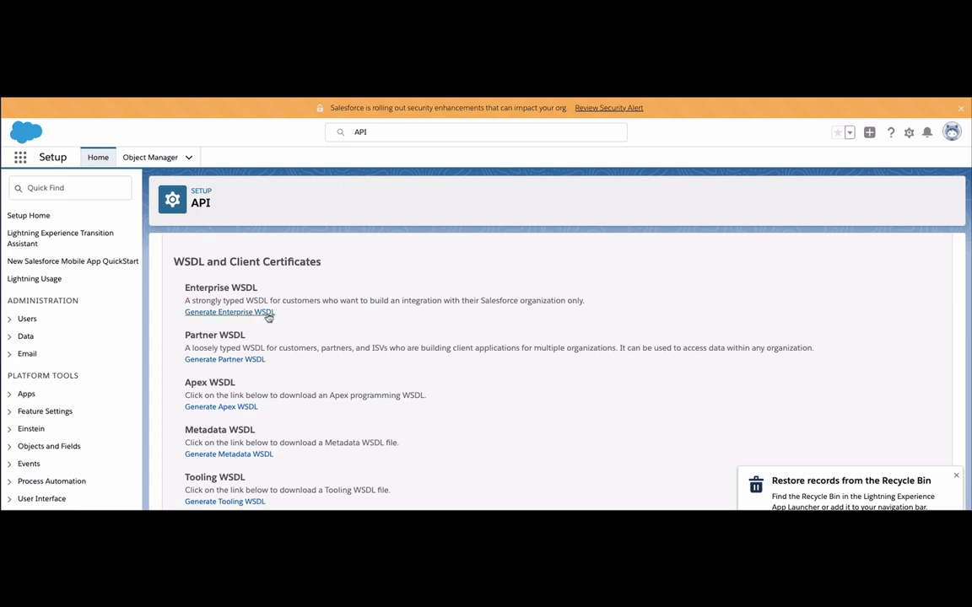
{"action": "left_click", "coordinate": [269, 313]}
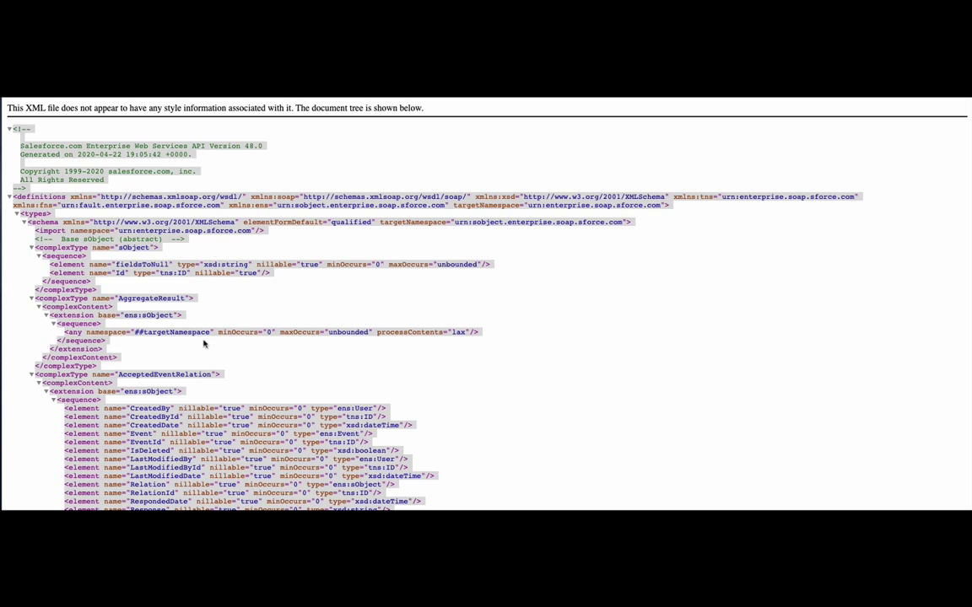
{"action": "scroll", "coordinate": [205, 343], "scroll_direction": "down", "scroll_amount": 2}
{"action": "scroll", "coordinate": [194, 126], "scroll_direction": "up", "scroll_amount": 2}
{"action": "right_click", "coordinate": [205, 133]}
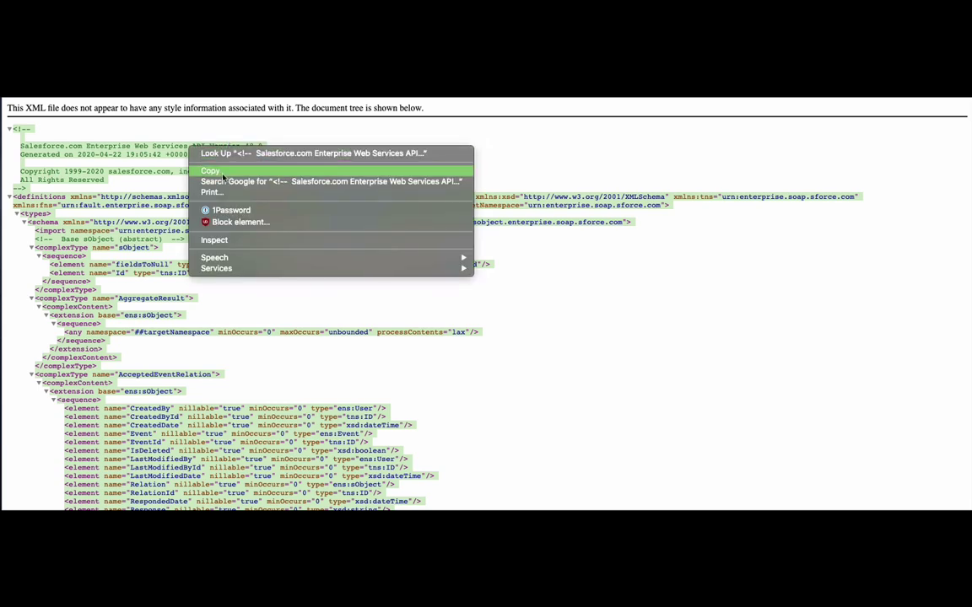
{"action": "left_click", "coordinate": [223, 177]}
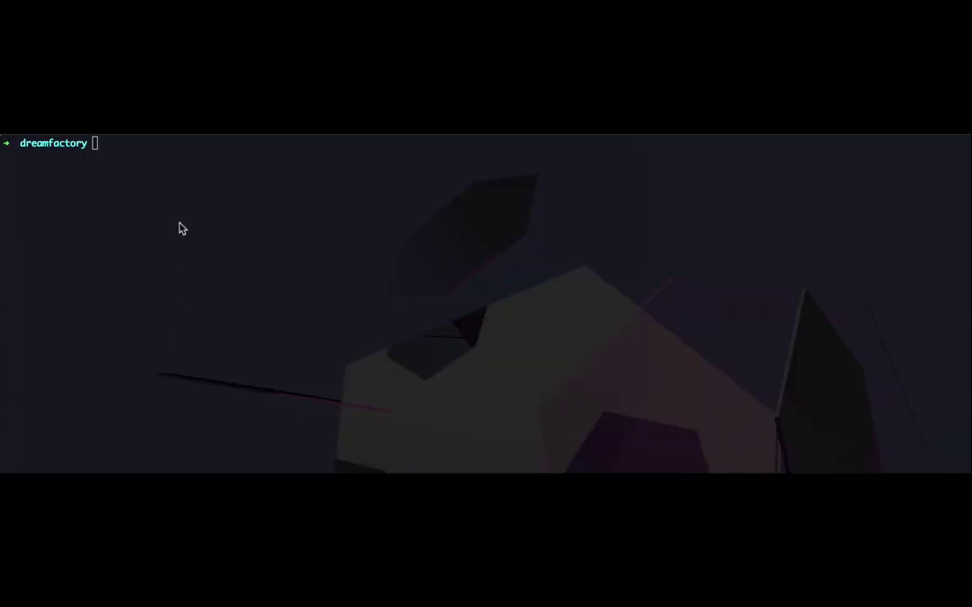
{"action": "left_click", "coordinate": [183, 147]}
Change into htdocs/storage/wsdl in the terminal and list its WSDL files
{"action": "type", "text": "ls"}
{"action": "key", "text": "Return"}
{"action": "type", "text": "cd htdocs"}
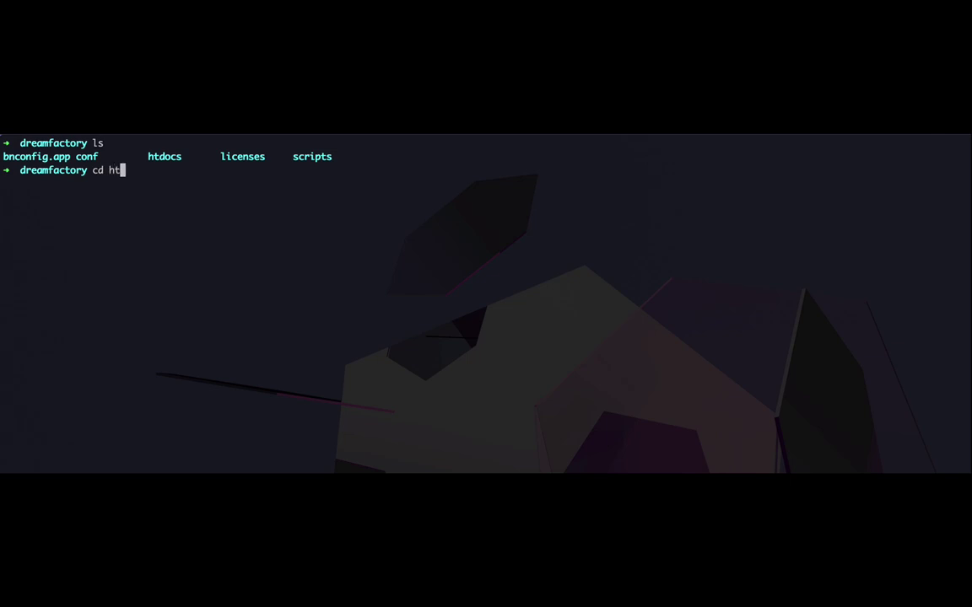
{"action": "key", "text": "Return"}
{"action": "type", "text": "cd st"}
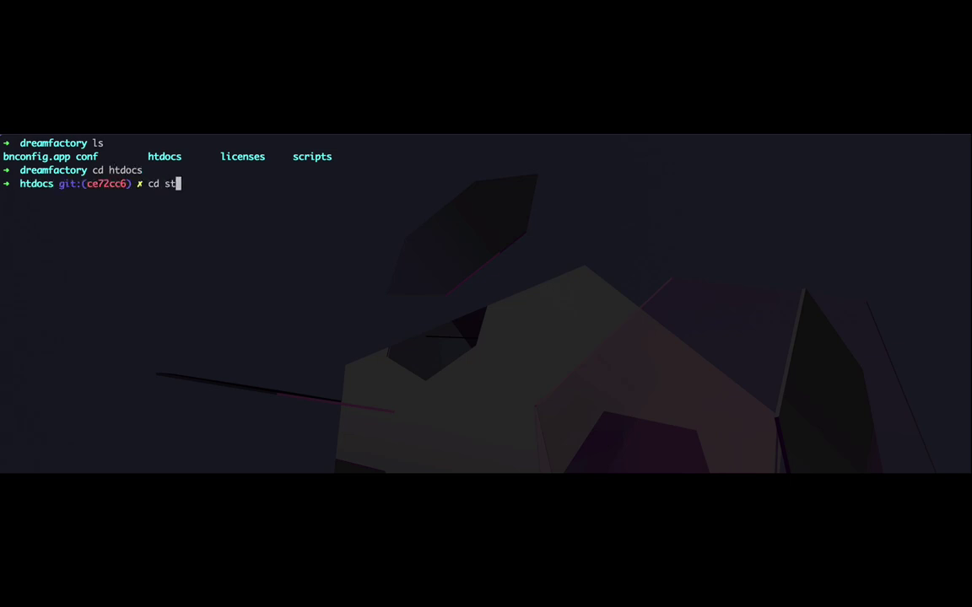
{"action": "key", "text": "Tab"}
{"action": "type", "text": "w"}
{"action": "key", "text": "Tab"}
{"action": "key", "text": "Return"}
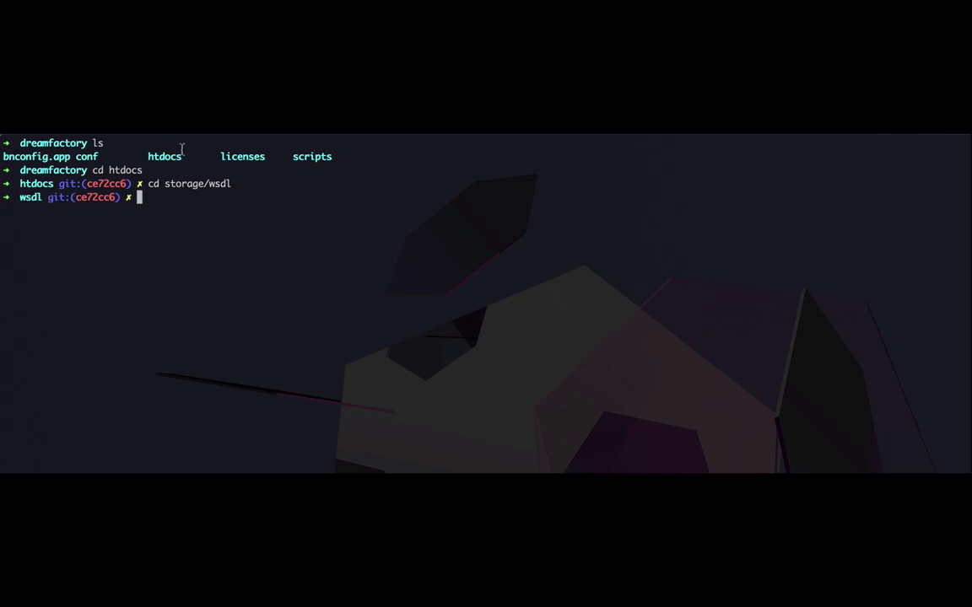
{"action": "type", "text": "ls"}
{"action": "key", "text": "Return"}
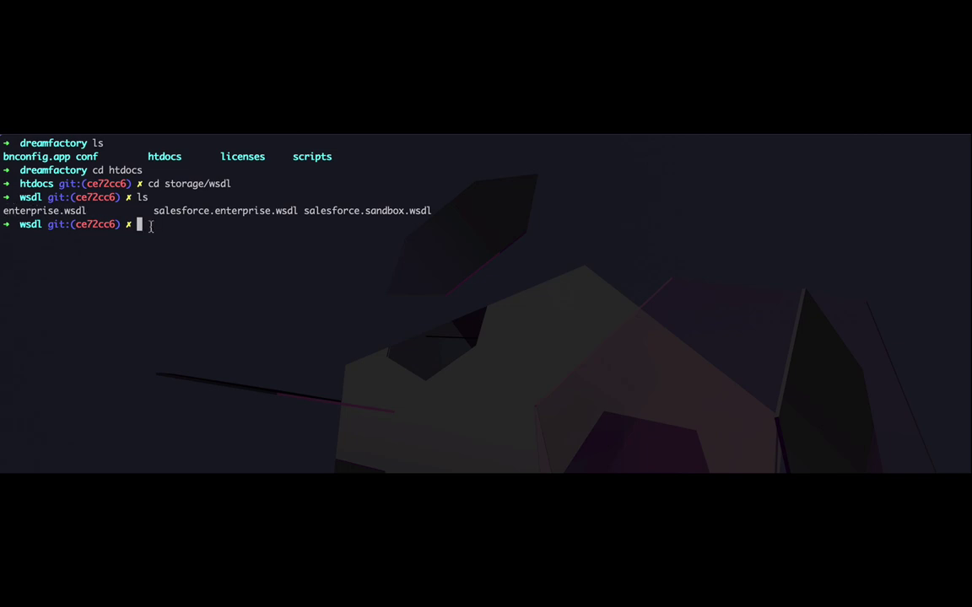
Open enterprise.wsdl in VS Code with the 'code' command
{"action": "type", "text": "code enterprise.wsdl"}
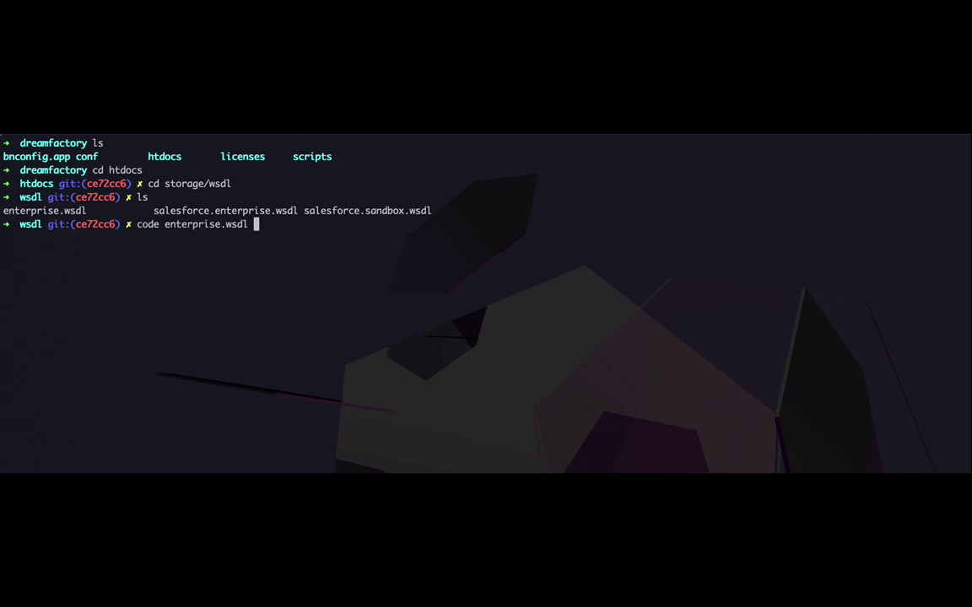
{"action": "key", "text": "Return"}
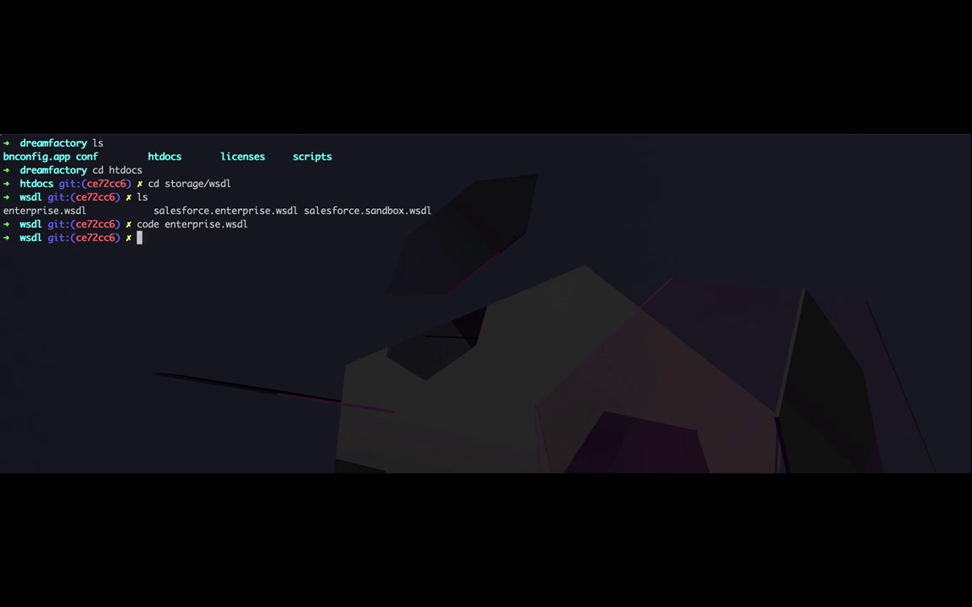
{"action": "scroll", "coordinate": [297, 314], "scroll_direction": "up", "scroll_amount": 20}
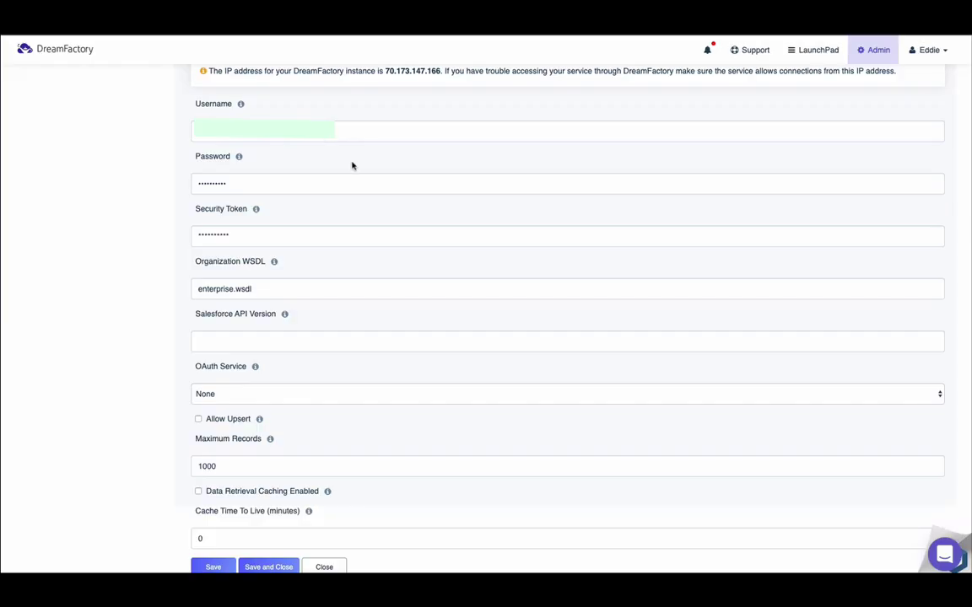
Review the Organization WSDL help, then save and close the Salesforce service
{"action": "scroll", "coordinate": [353, 165], "scroll_direction": "down", "scroll_amount": 1}
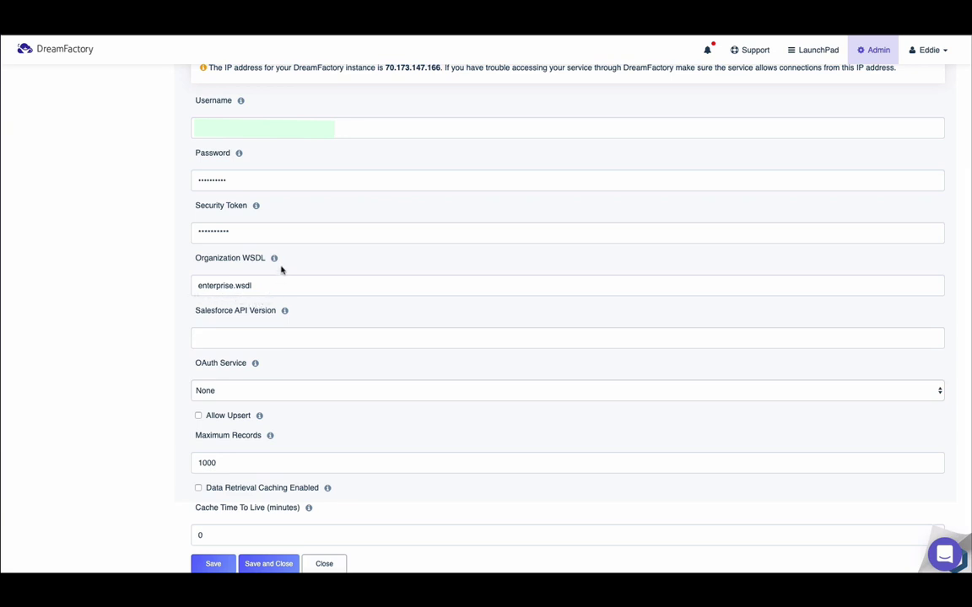
{"action": "left_click", "coordinate": [274, 259]}
{"action": "left_click", "coordinate": [274, 260]}
{"action": "left_click", "coordinate": [274, 260]}
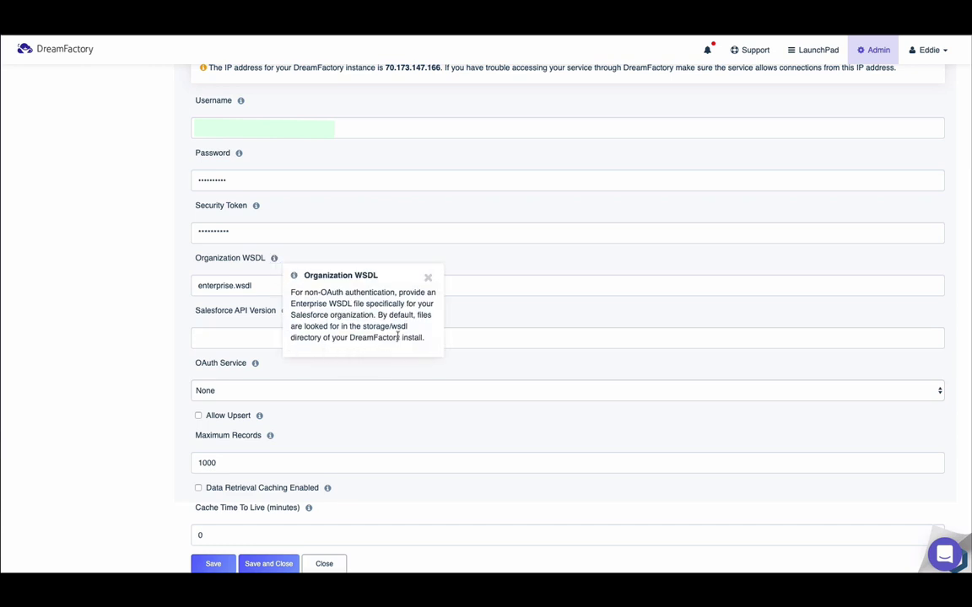
{"action": "left_click", "coordinate": [429, 277]}
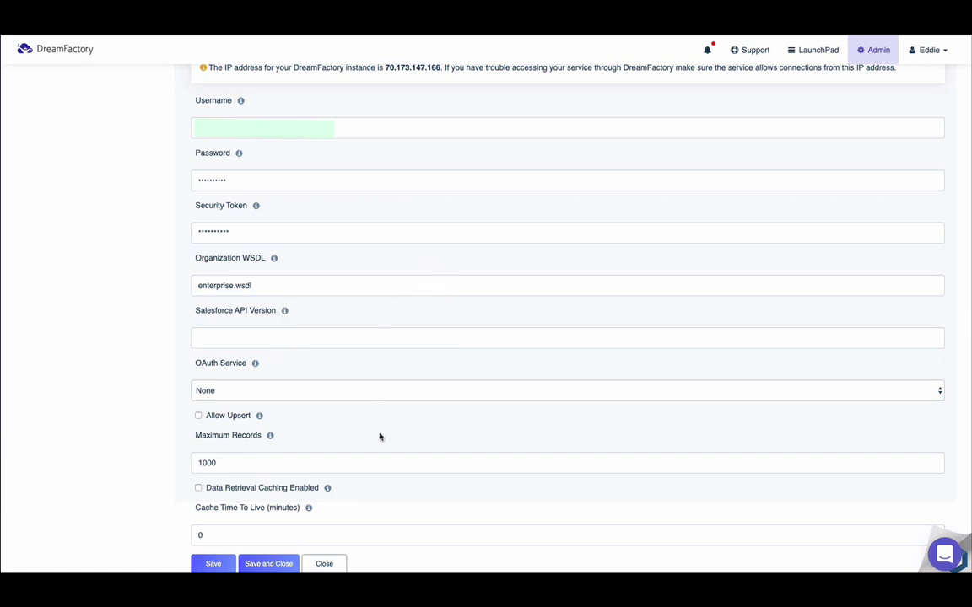
{"action": "left_click", "coordinate": [282, 563]}
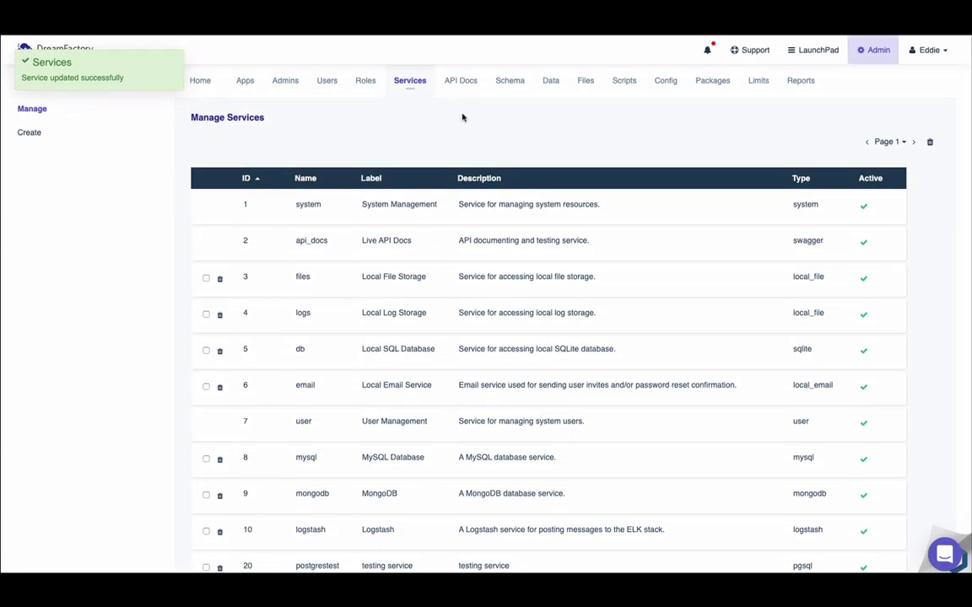
Open API Docs for the salesforcetest service to see its /_schema and /_table endpoints
{"action": "left_click", "coordinate": [464, 90]}
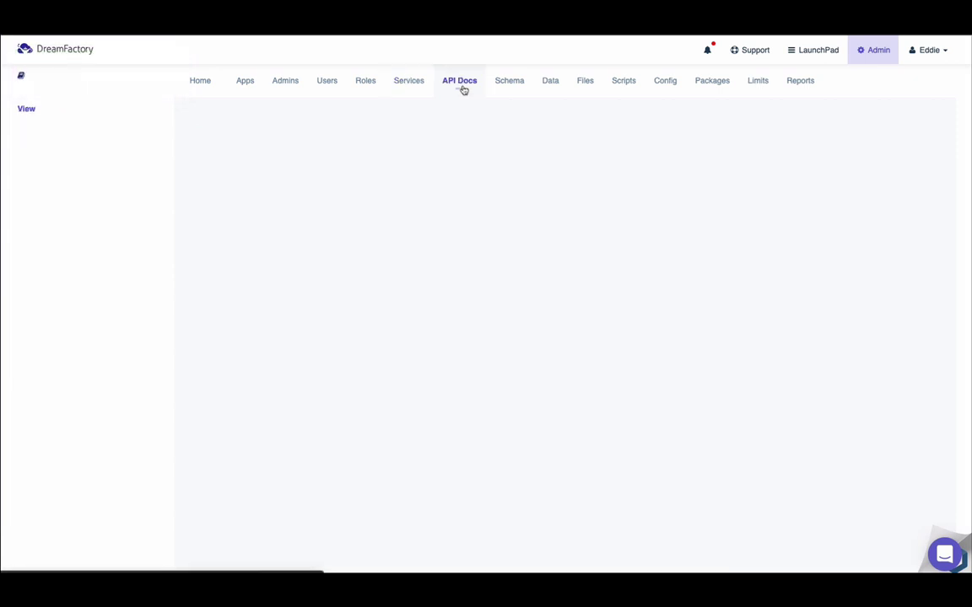
{"action": "scroll", "coordinate": [438, 204], "scroll_direction": "down", "scroll_amount": 2}
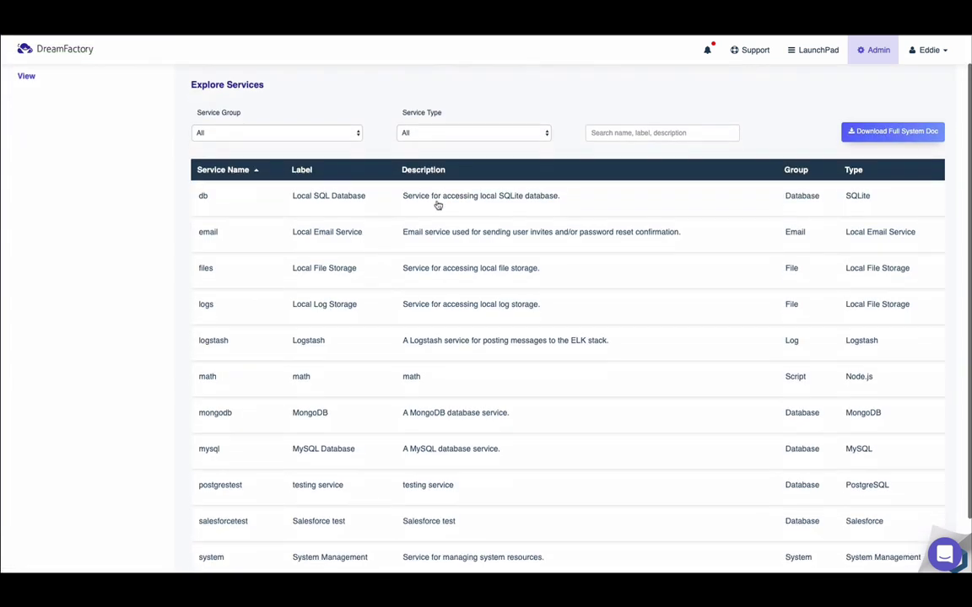
{"action": "scroll", "coordinate": [438, 205], "scroll_direction": "down", "scroll_amount": 1}
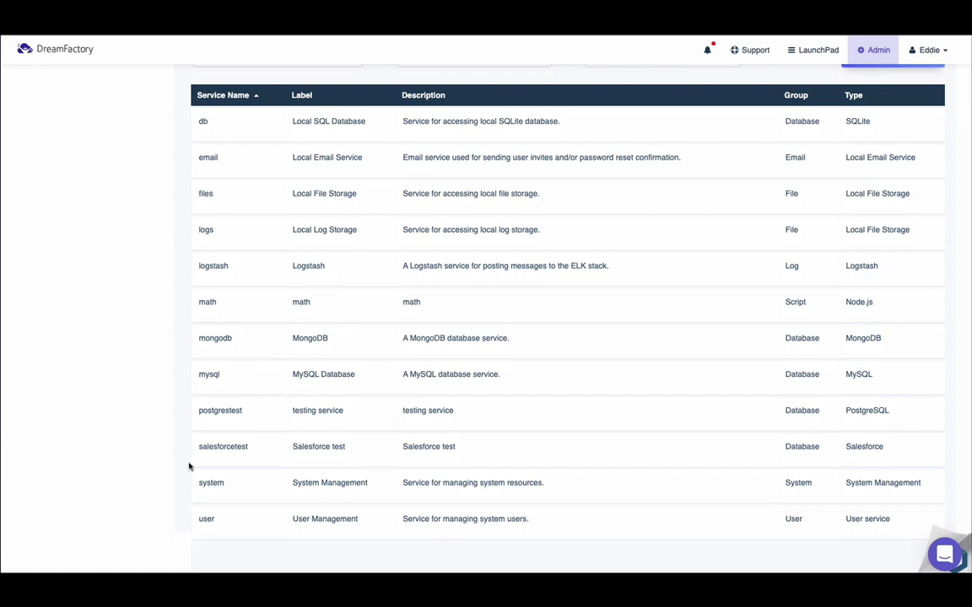
{"action": "left_click", "coordinate": [267, 453]}
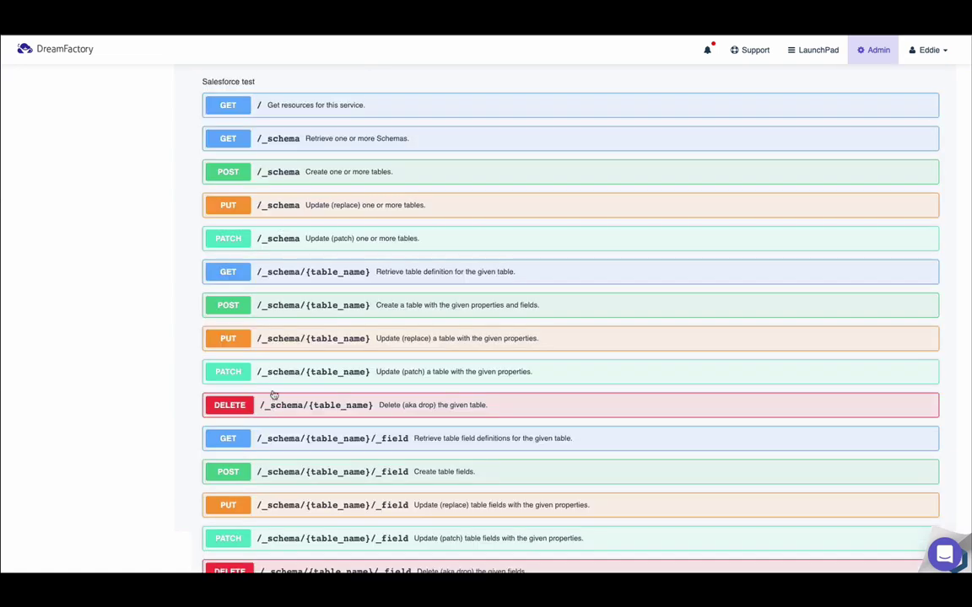
{"action": "scroll", "coordinate": [557, 323], "scroll_direction": "down", "scroll_amount": 10}
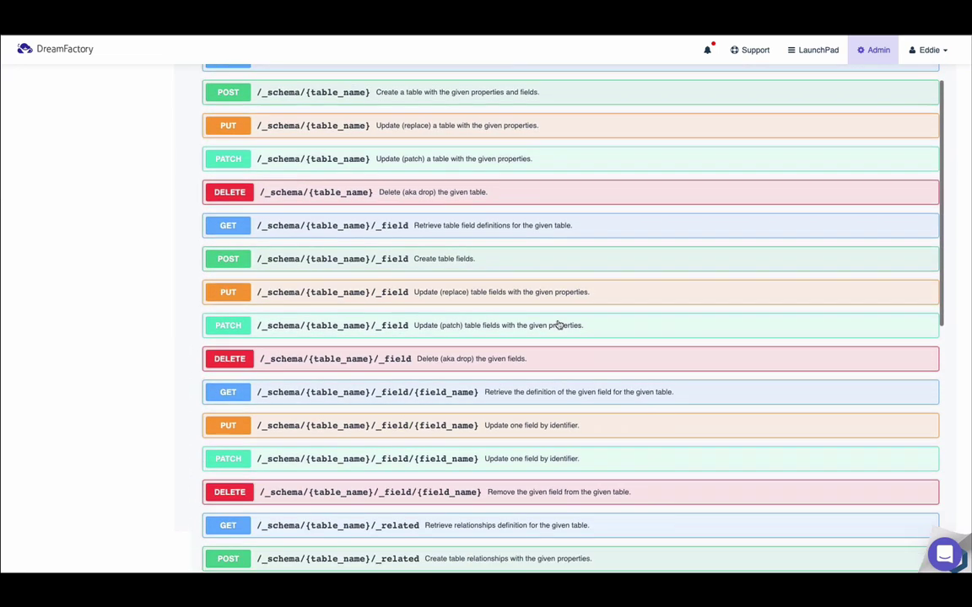
{"action": "scroll", "coordinate": [557, 323], "scroll_direction": "down", "scroll_amount": 4}
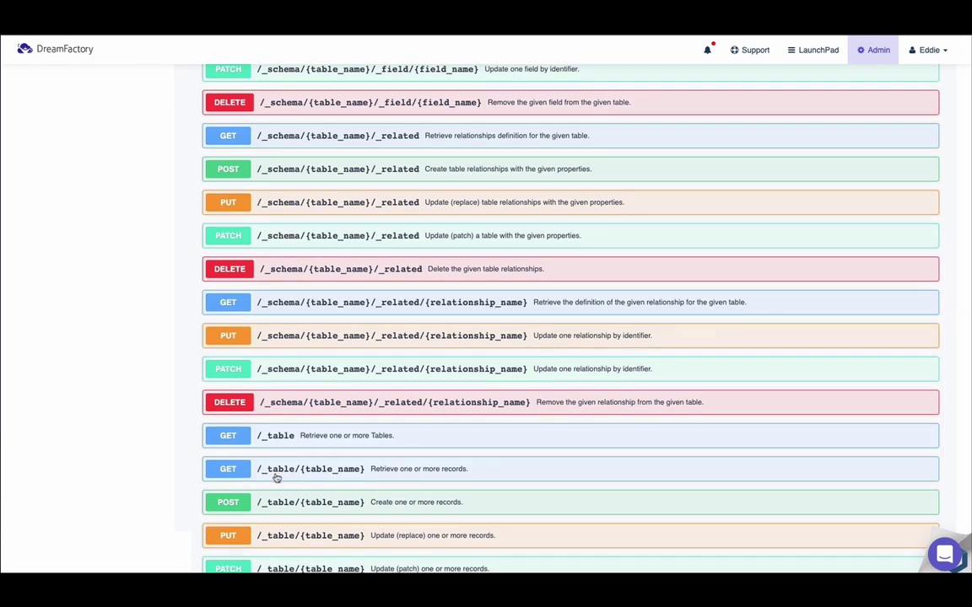
Expand GET /_table/{table_name}, enable Try it out, and enter 'account' as table_name
{"action": "left_click", "coordinate": [379, 472]}
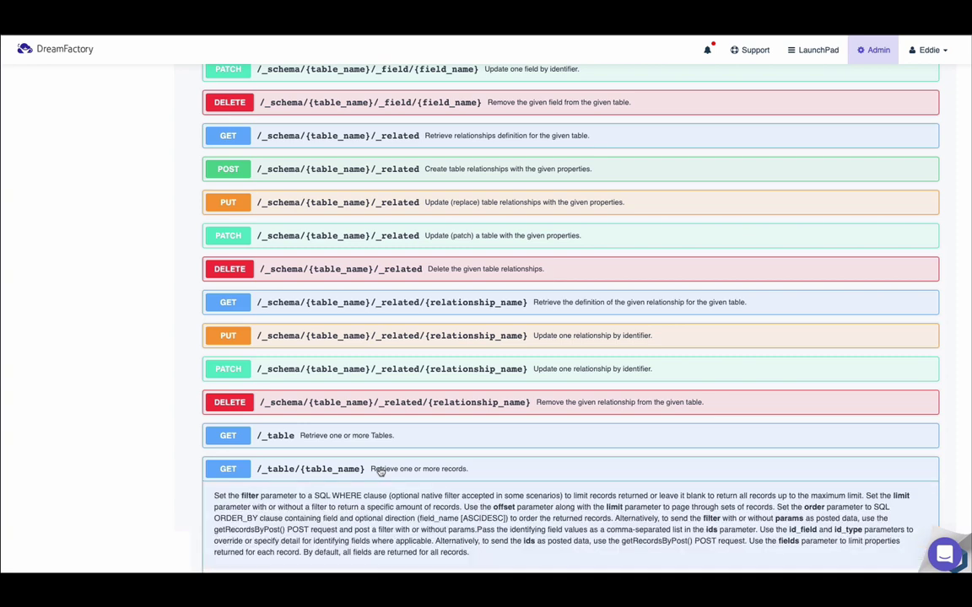
{"action": "scroll", "coordinate": [679, 451], "scroll_direction": "down", "scroll_amount": 2}
{"action": "scroll", "coordinate": [677, 451], "scroll_direction": "down", "scroll_amount": 5}
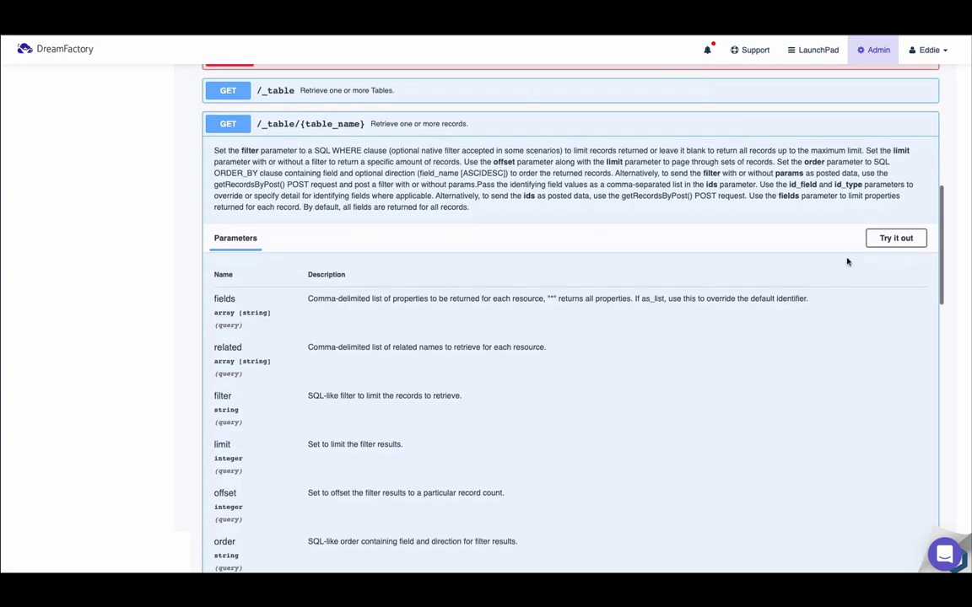
{"action": "left_click", "coordinate": [874, 242]}
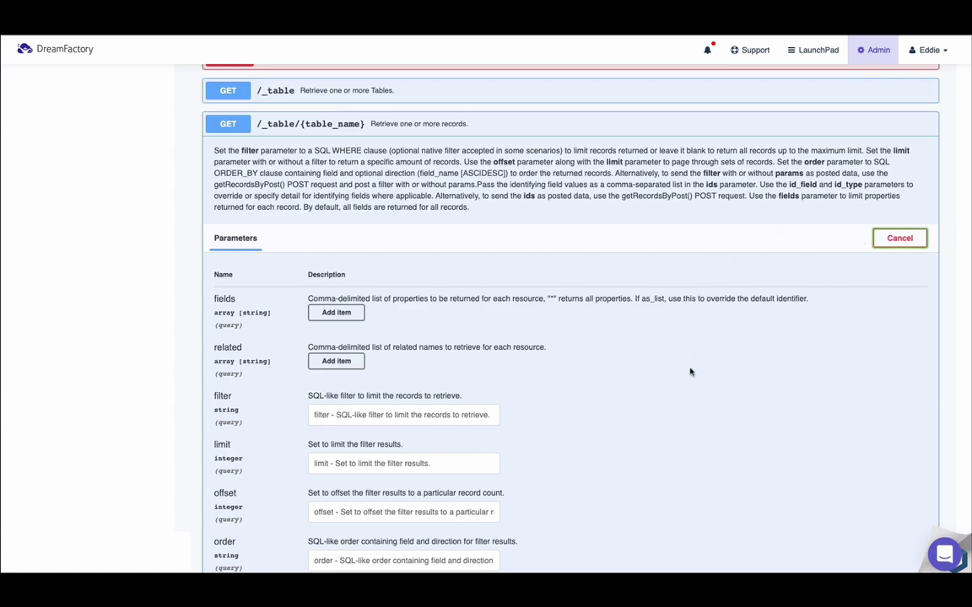
{"action": "scroll", "coordinate": [690, 372], "scroll_direction": "down", "scroll_amount": 5}
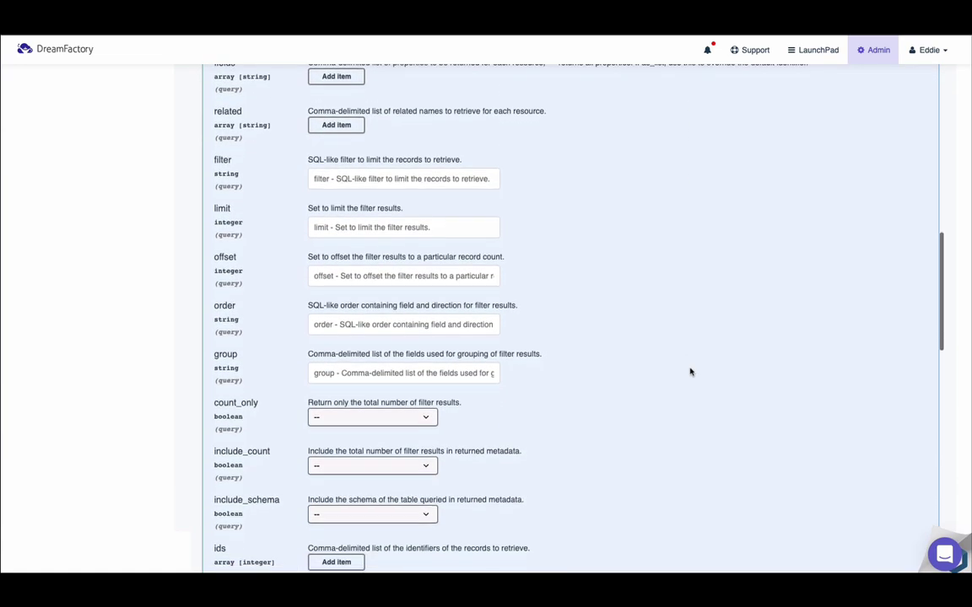
{"action": "scroll", "coordinate": [690, 372], "scroll_direction": "down", "scroll_amount": 5}
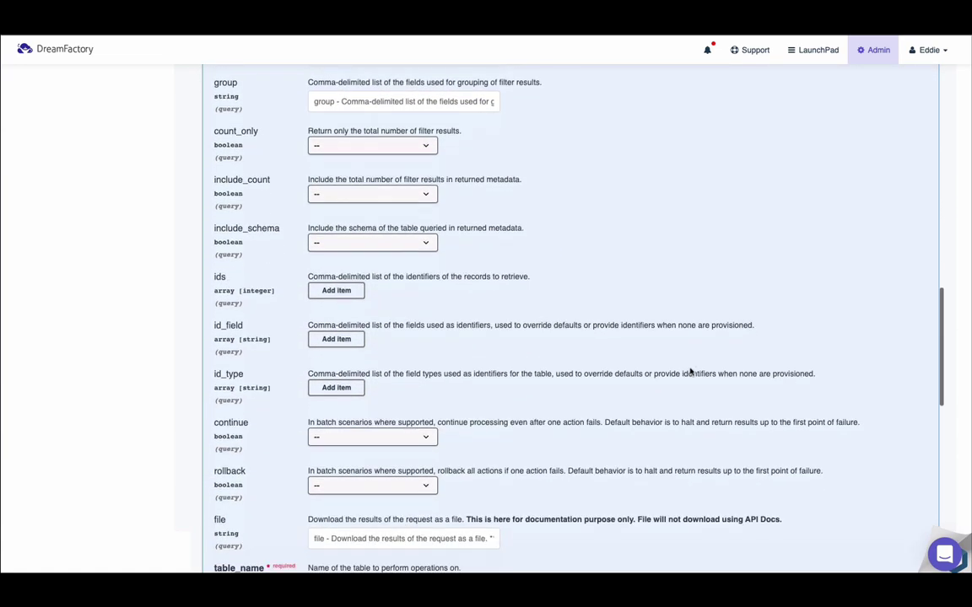
{"action": "scroll", "coordinate": [690, 372], "scroll_direction": "down", "scroll_amount": 2}
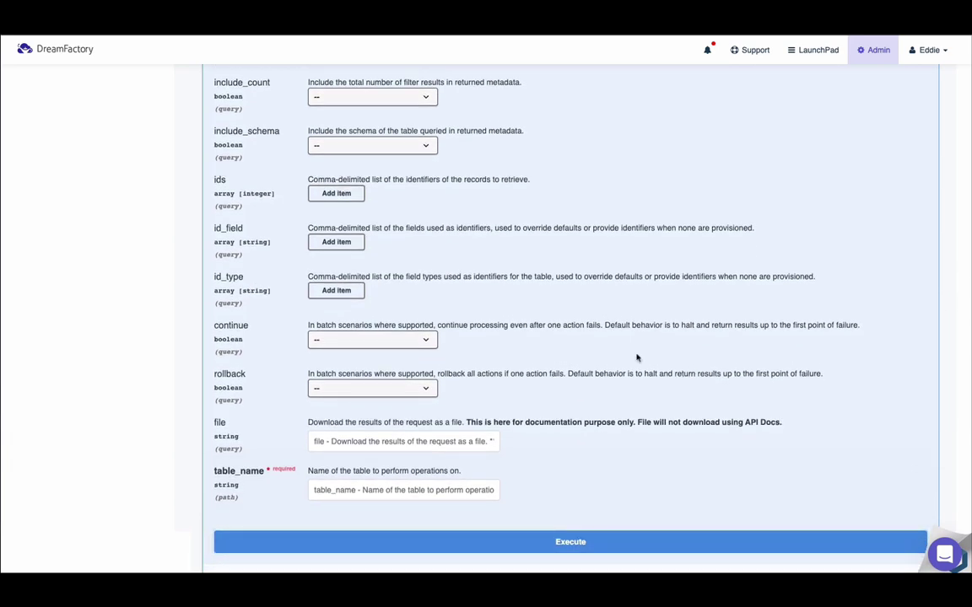
{"action": "scroll", "coordinate": [637, 358], "scroll_direction": "up", "scroll_amount": 1}
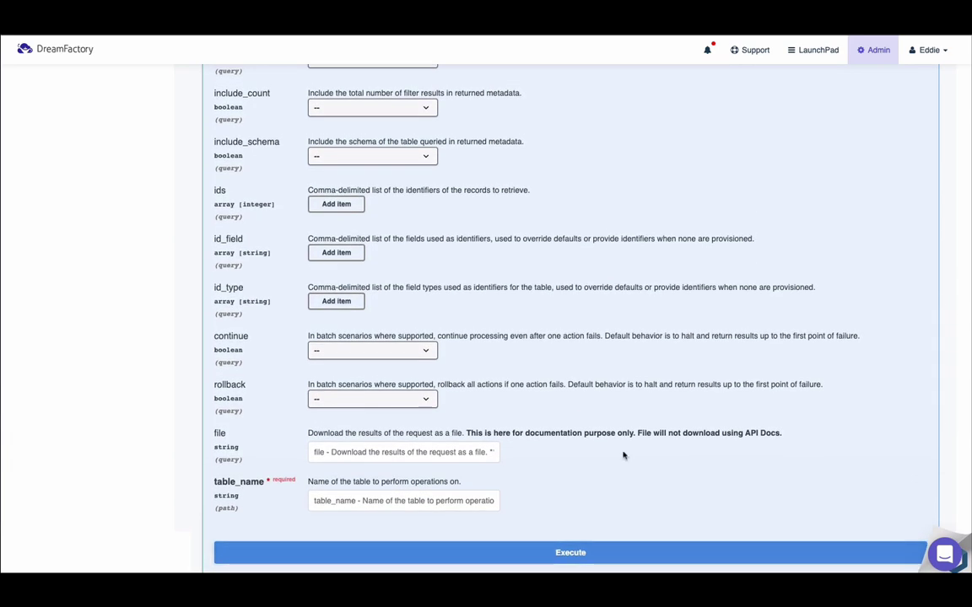
{"action": "left_click", "coordinate": [472, 500]}
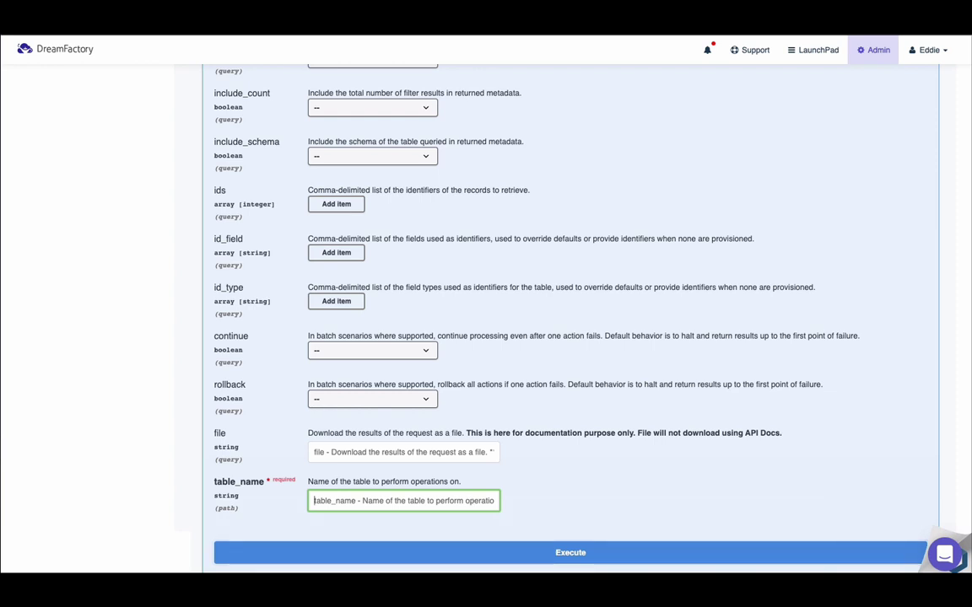
{"action": "type", "text": "account"}
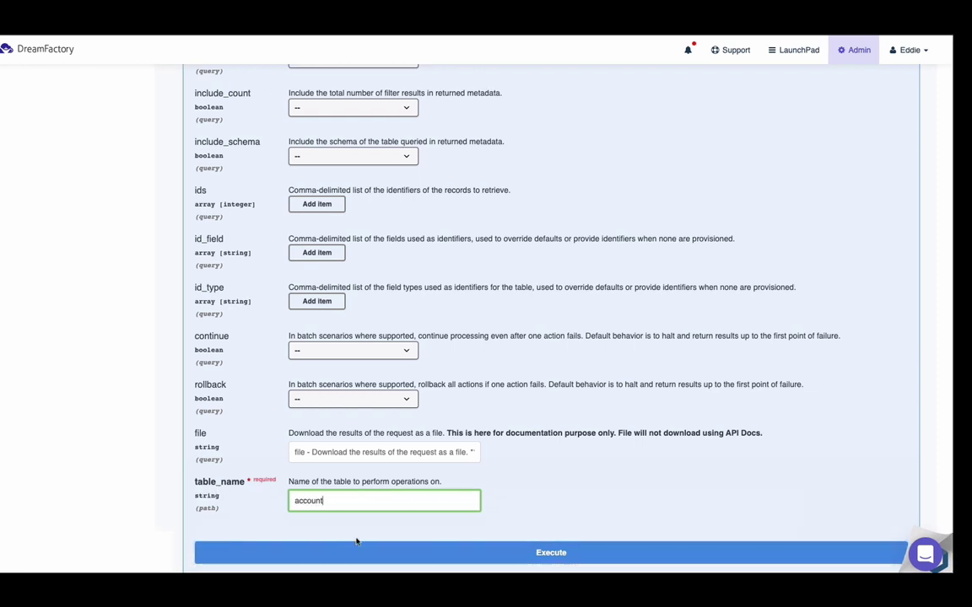
Execute the account request and review the code 200 JSON response
{"action": "left_click", "coordinate": [365, 552]}
{"action": "scroll", "coordinate": [543, 375], "scroll_direction": "down", "scroll_amount": 5}
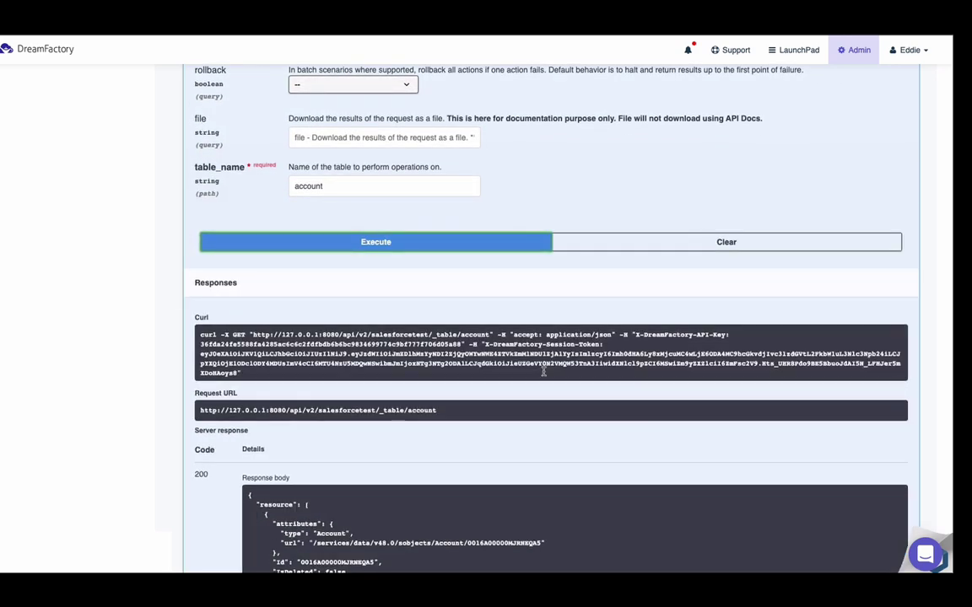
{"action": "scroll", "coordinate": [540, 473], "scroll_direction": "down", "scroll_amount": 2}
{"action": "scroll", "coordinate": [540, 474], "scroll_direction": "down", "scroll_amount": 4}
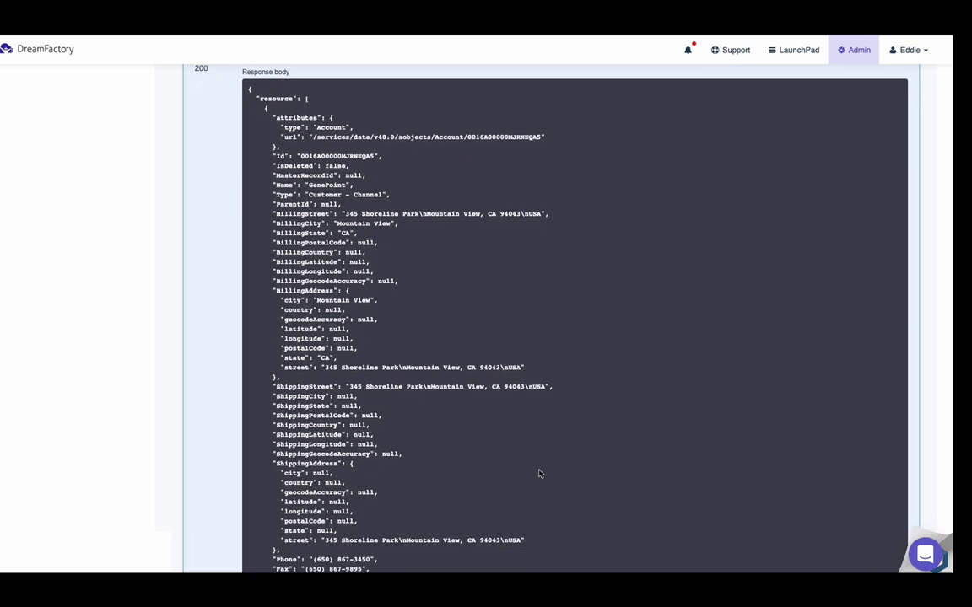
{"action": "scroll", "coordinate": [540, 473], "scroll_direction": "down", "scroll_amount": 3}
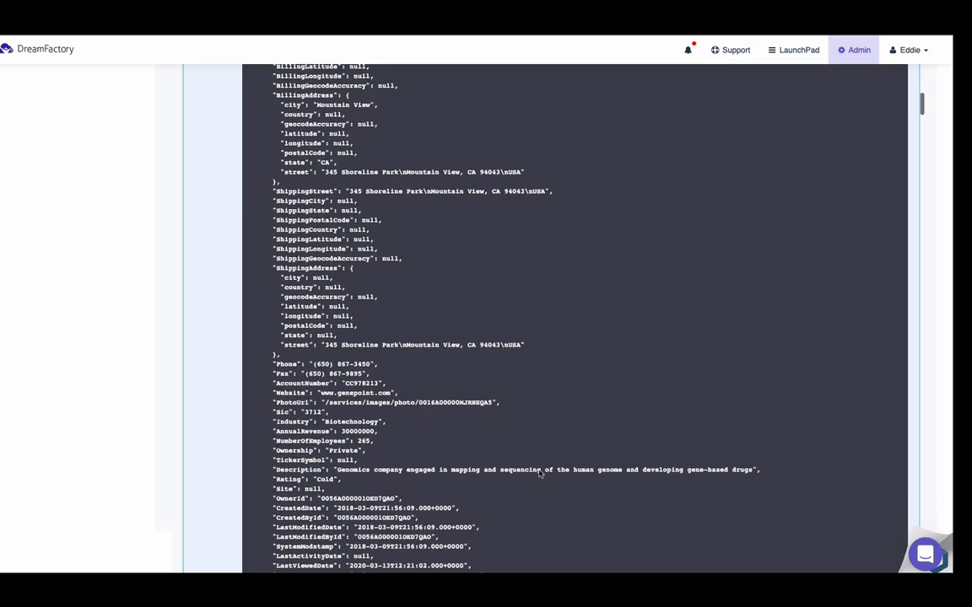
{"action": "scroll", "coordinate": [540, 473], "scroll_direction": "down", "scroll_amount": 3}
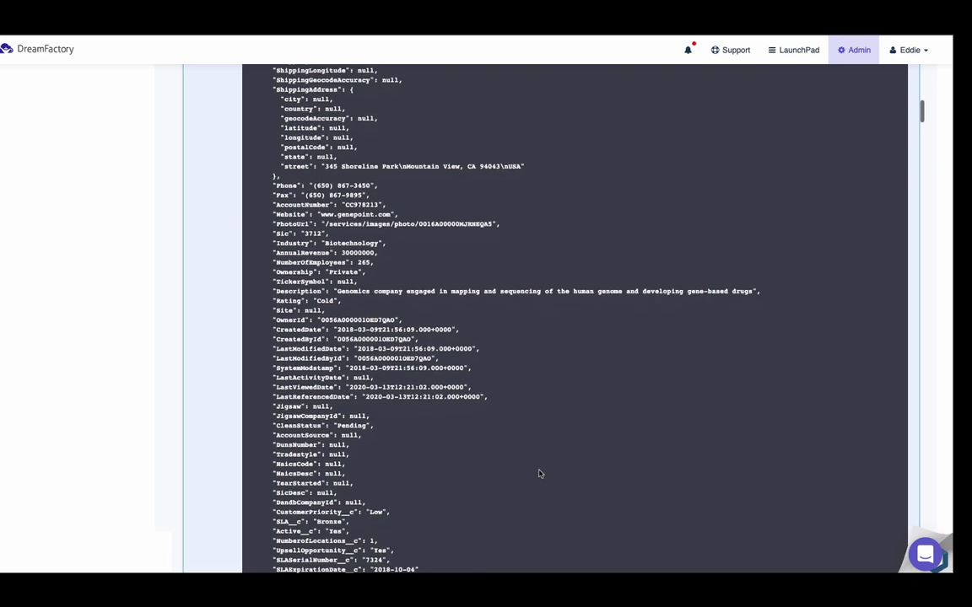
{"action": "scroll", "coordinate": [540, 473], "scroll_direction": "down", "scroll_amount": 1}
{"action": "scroll", "coordinate": [540, 473], "scroll_direction": "up", "scroll_amount": 8}
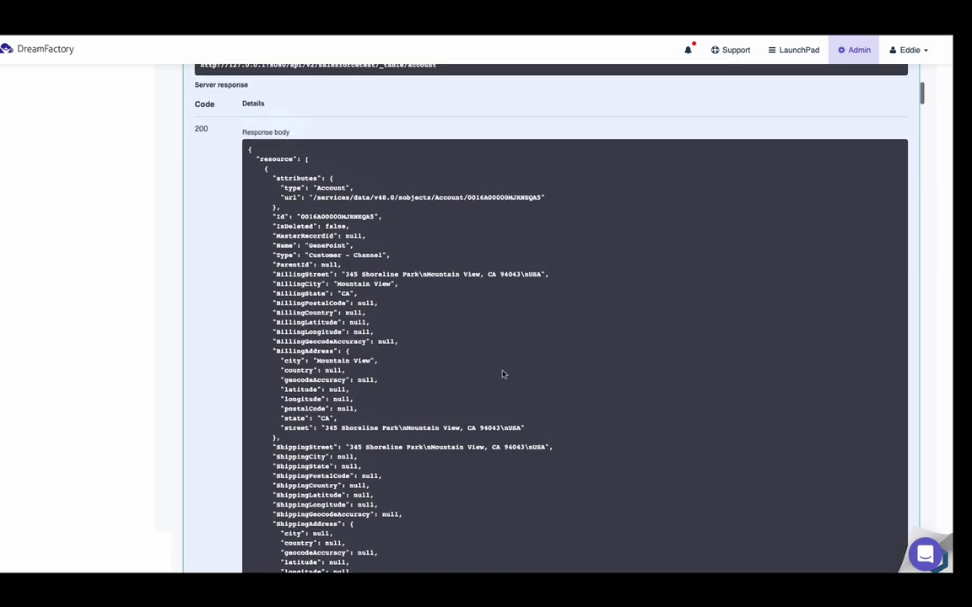